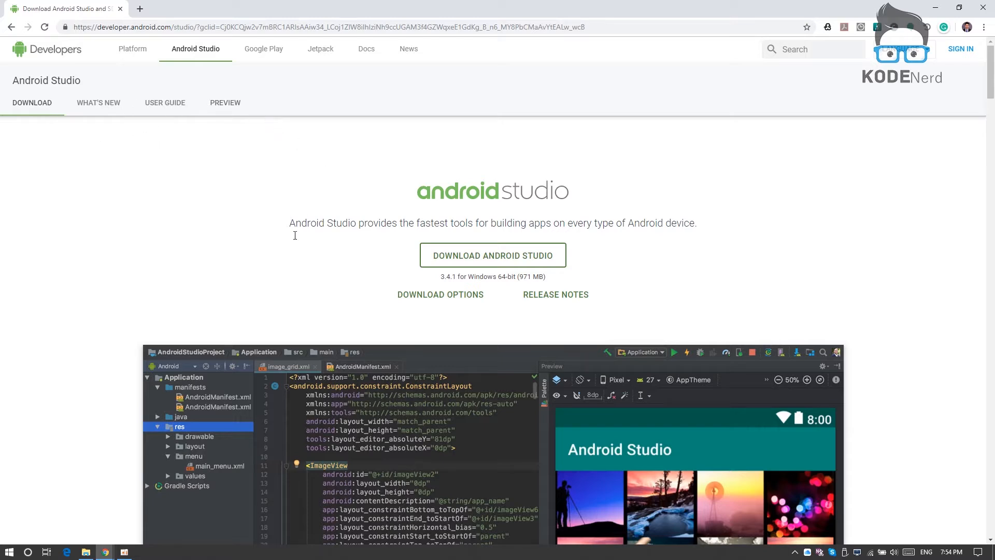
# Examine the Android Studio download page and the Preview release page with its 3.5 Beta 1 build
pyautogui.scroll(-2, 317, 257)
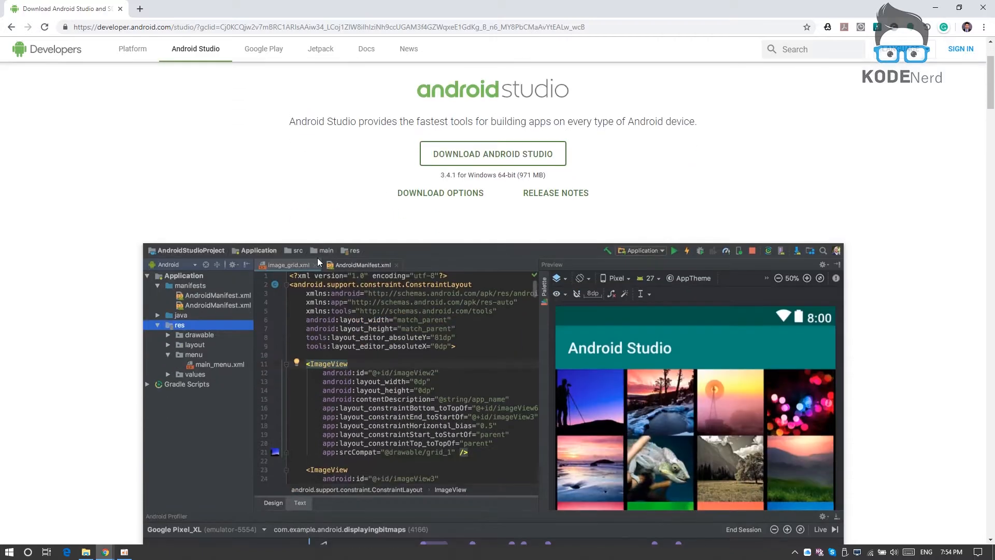
pyautogui.scroll(1, 340, 218)
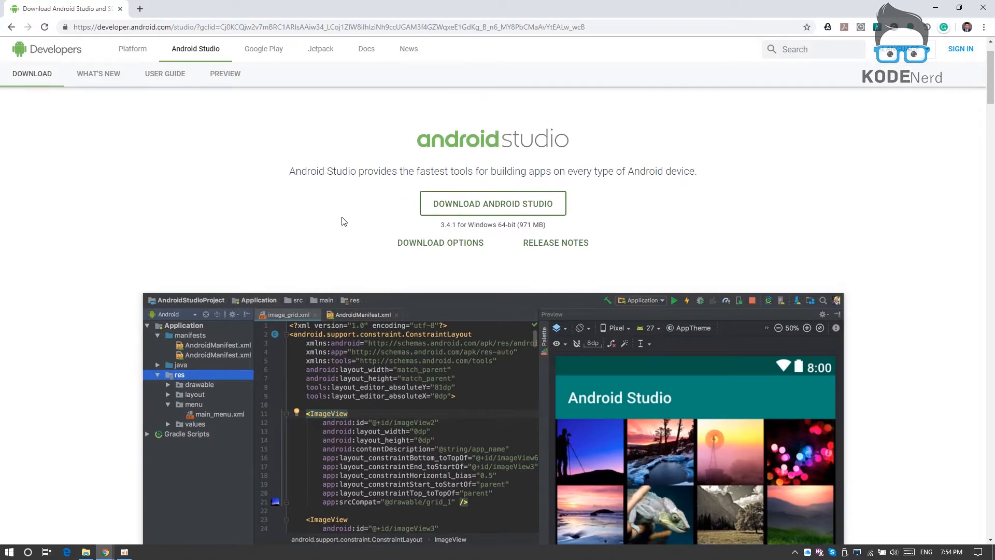
pyautogui.scroll(1, 342, 222)
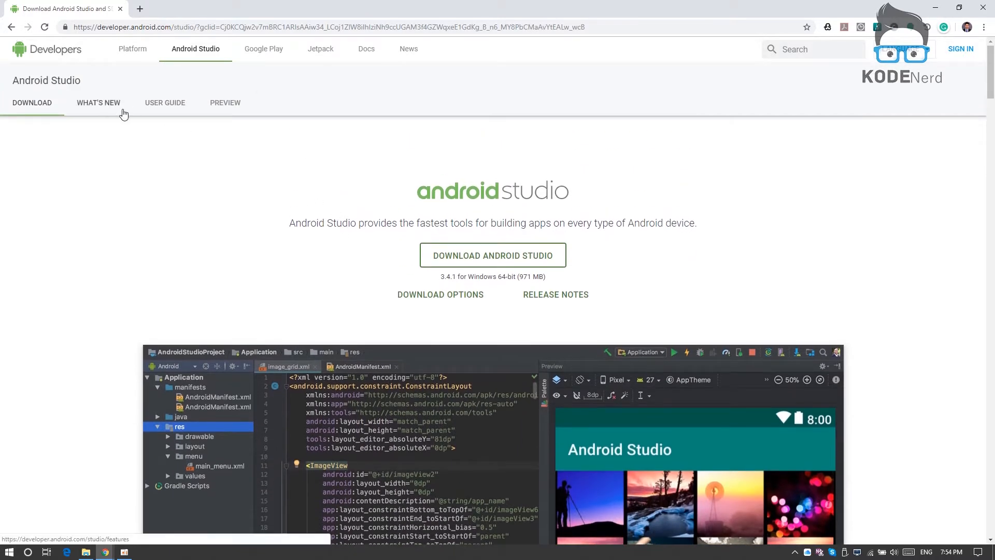
pyautogui.click(222, 105)
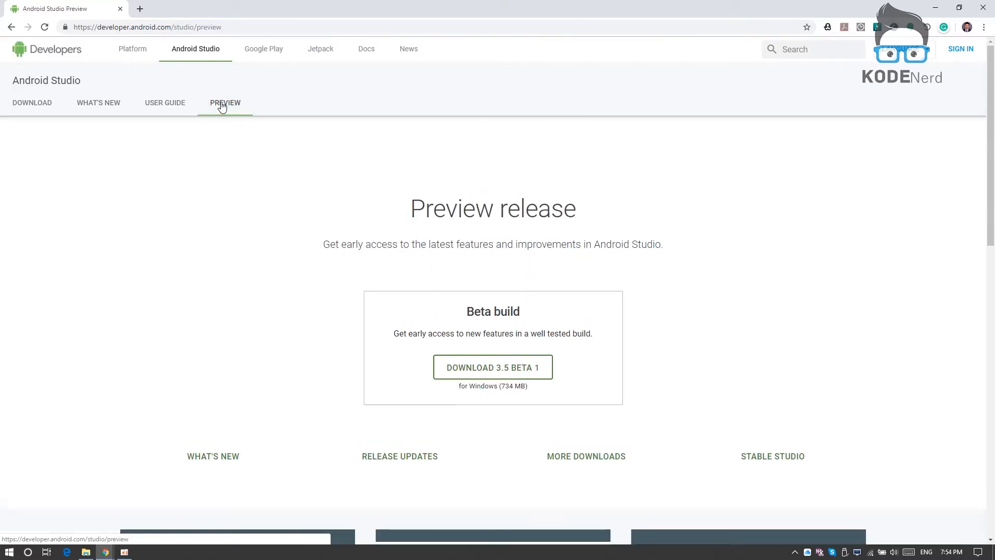
pyautogui.scroll(-1, 284, 232)
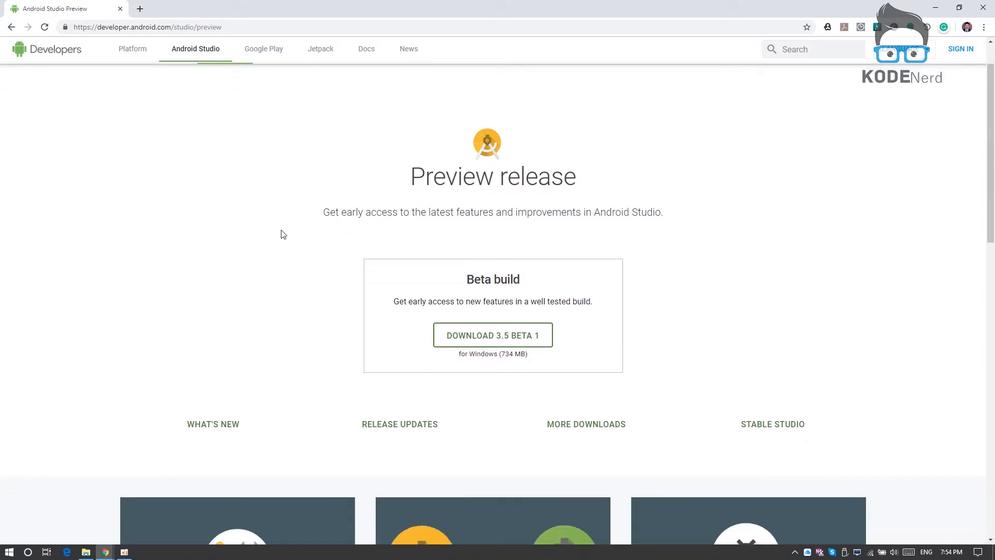
pyautogui.scroll(-3, 296, 238)
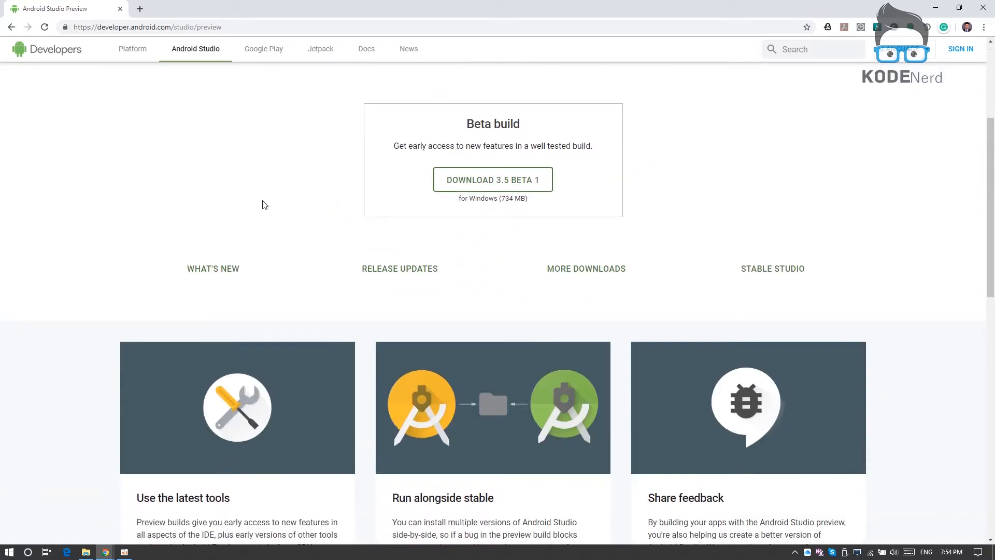
pyautogui.scroll(4, 262, 205)
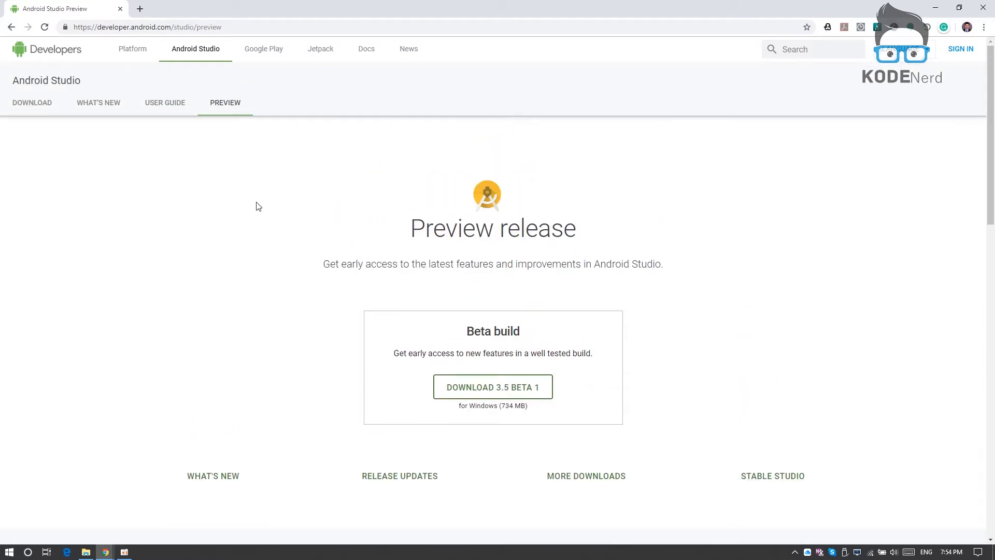
pyautogui.scroll(-7, 256, 204)
pyautogui.scroll(7, 243, 201)
# Return to the stable download page, accept the terms and conditions, and download Android Studio 3.4.1 for Windows
pyautogui.click(30, 106)
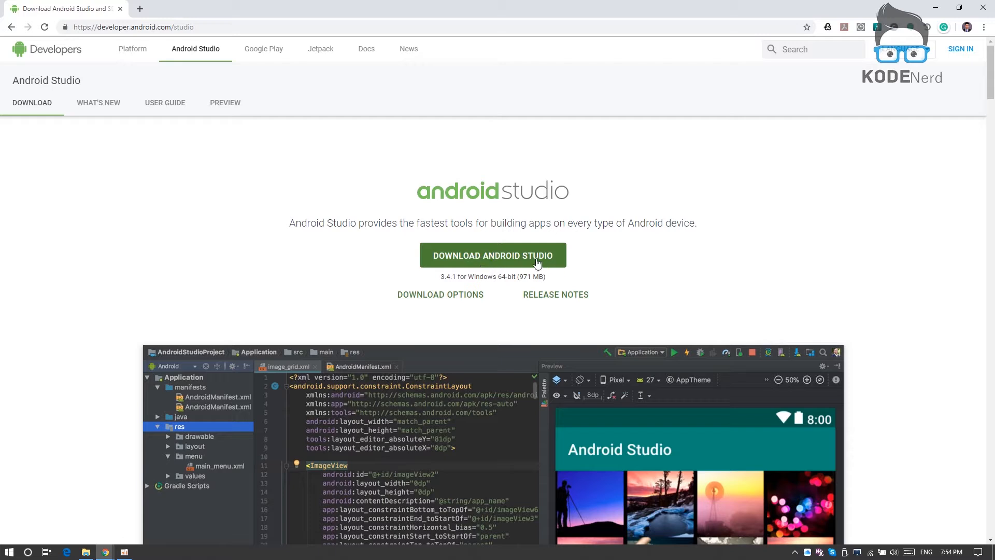
pyautogui.click(476, 258)
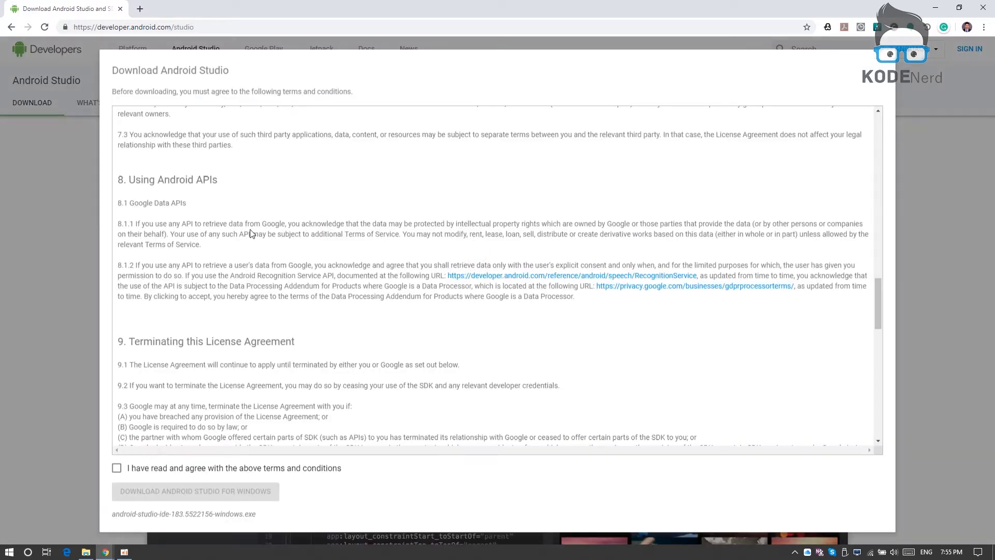
pyautogui.scroll(-14, 260, 210)
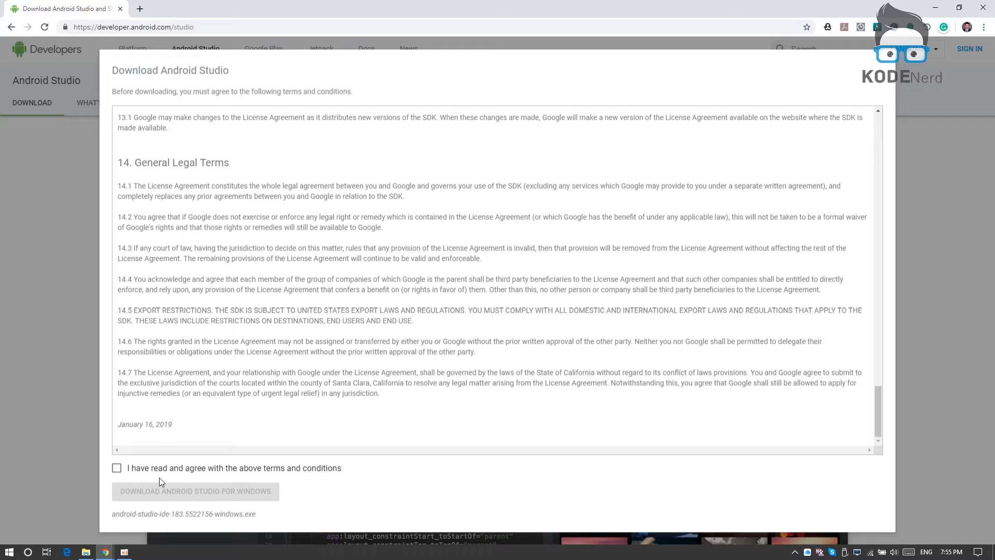
pyautogui.click(117, 468)
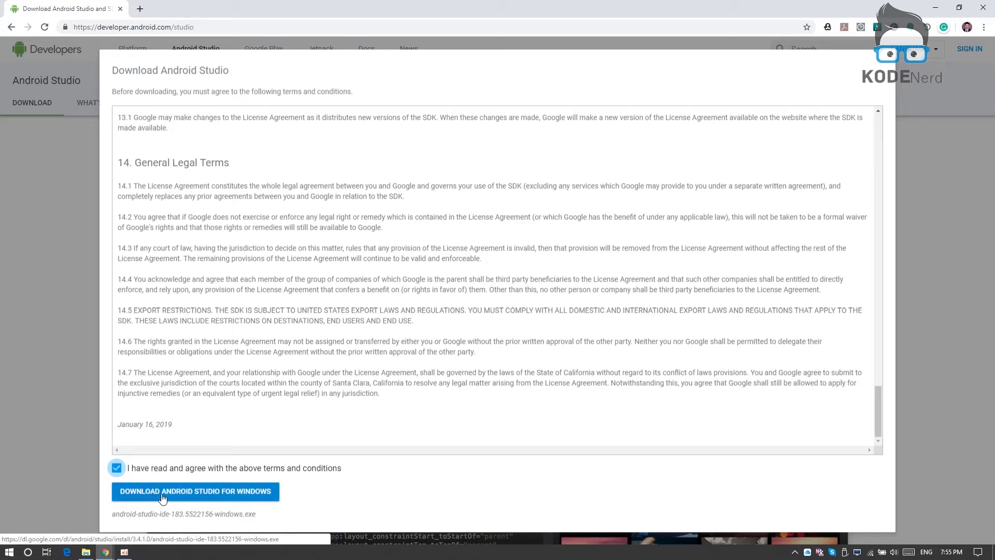
pyautogui.click(187, 492)
pyautogui.press('Escape')
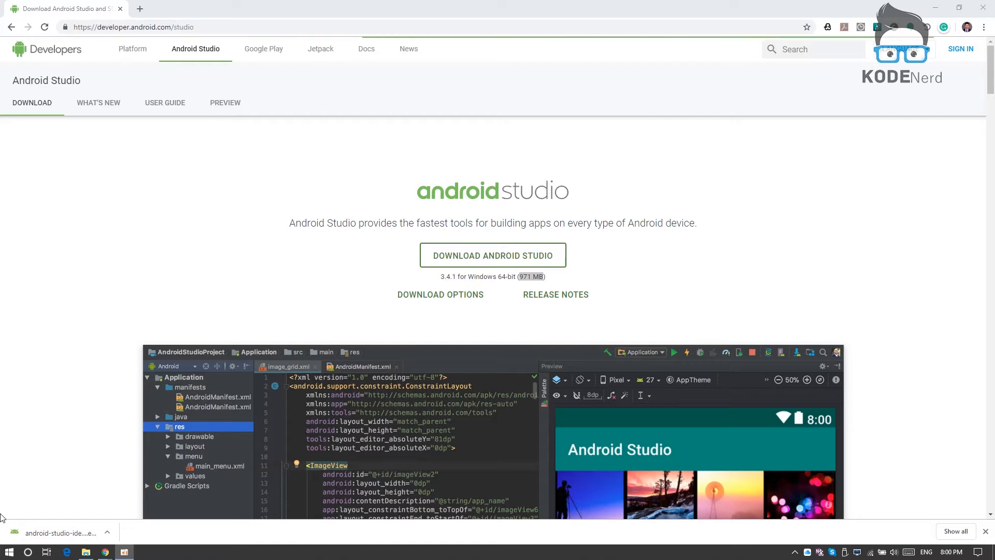
# Launch the downloaded Android Studio installer and clear the browser window out of the way
pyautogui.click(41, 528)
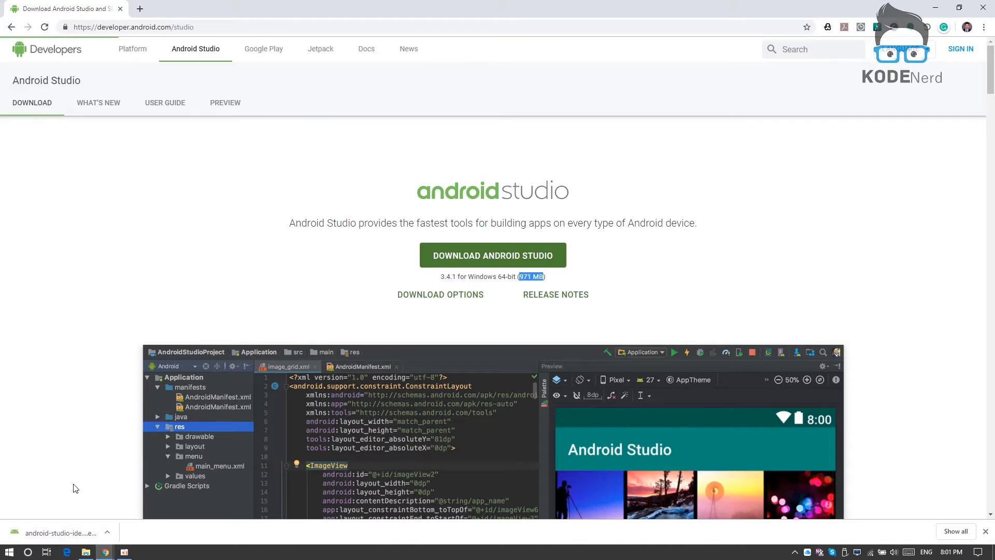
pyautogui.click(35, 537)
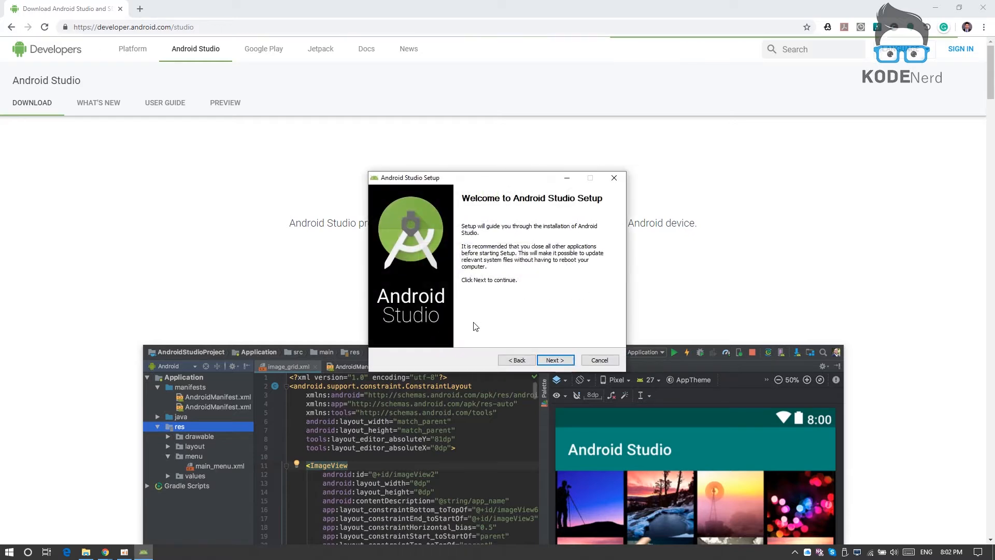
pyautogui.click(780, 57)
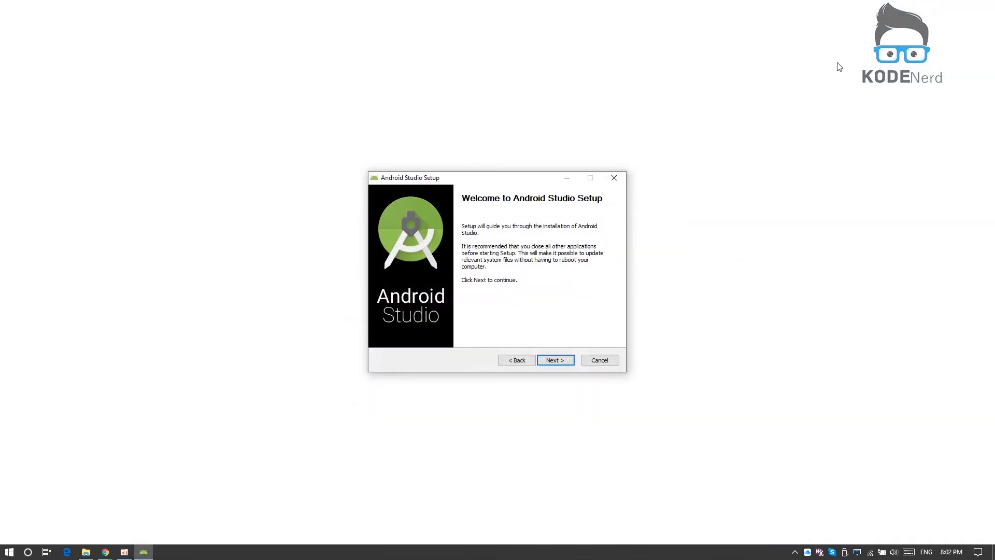
# Install Android Studio with Android Virtual Device in C:\Program Files\Android\Android Studio, using the Android Studio Start Menu folder
pyautogui.click(553, 362)
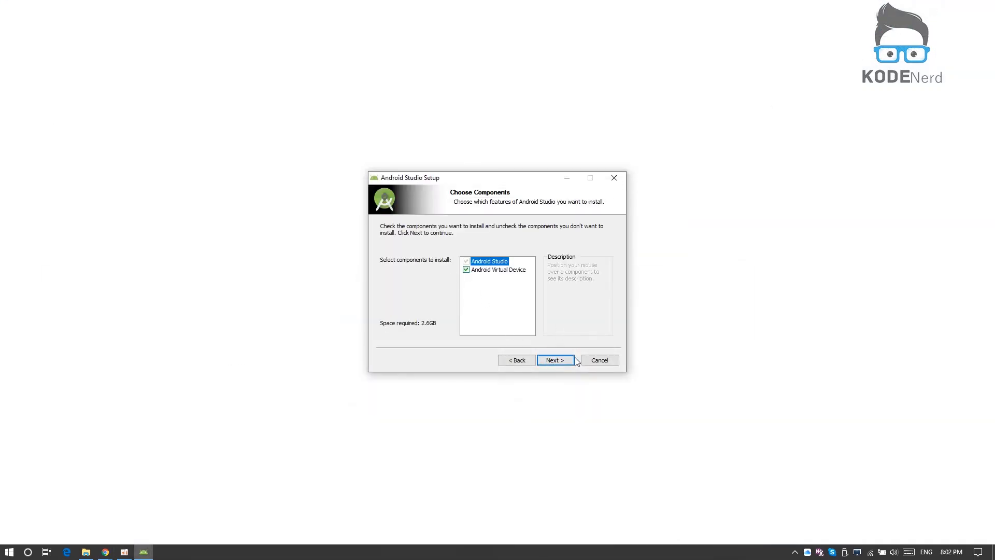
pyautogui.moveTo(475, 275)
pyautogui.click(552, 360)
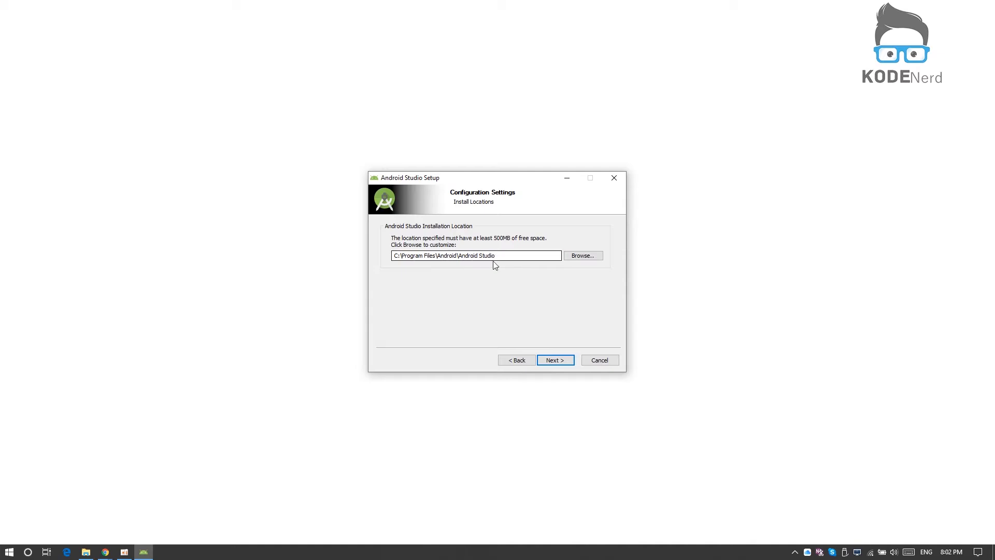
pyautogui.click(555, 360)
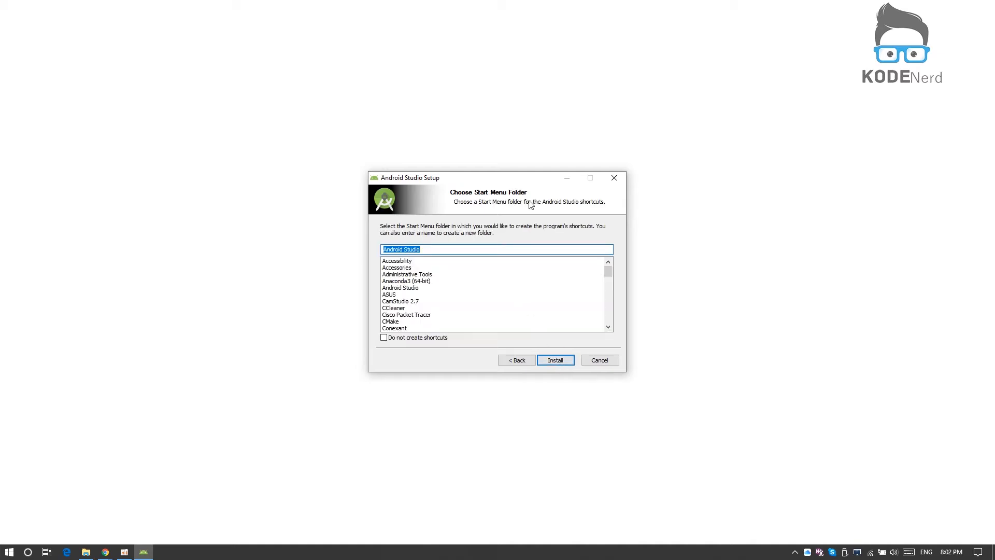
pyautogui.click(554, 362)
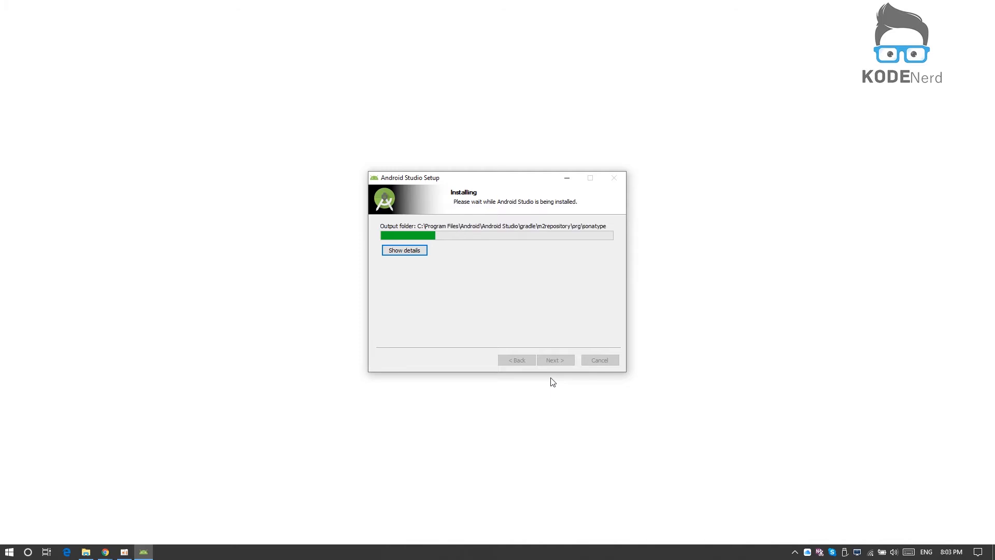
# Show the installation details, then finish the setup with Start Android Studio enabled
pyautogui.click(395, 253)
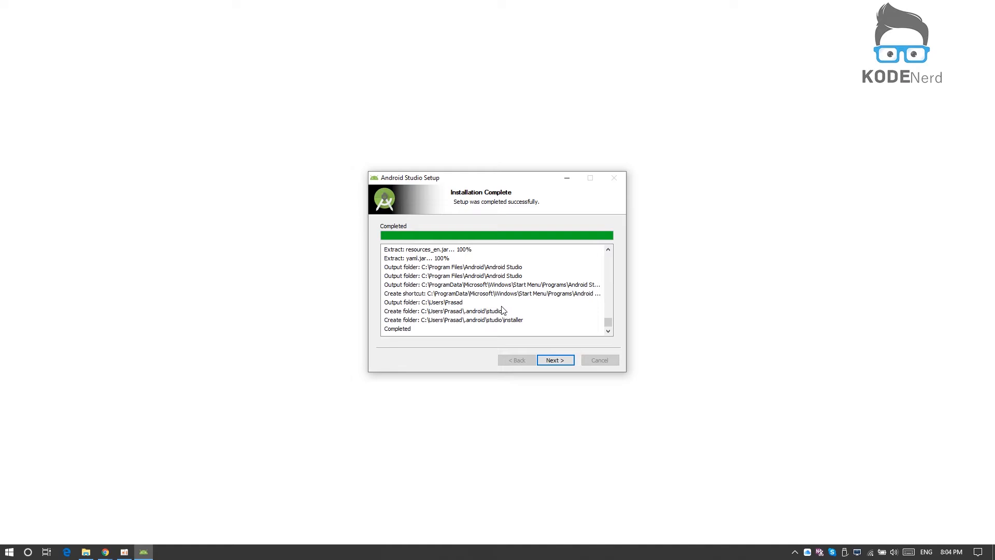
pyautogui.click(555, 360)
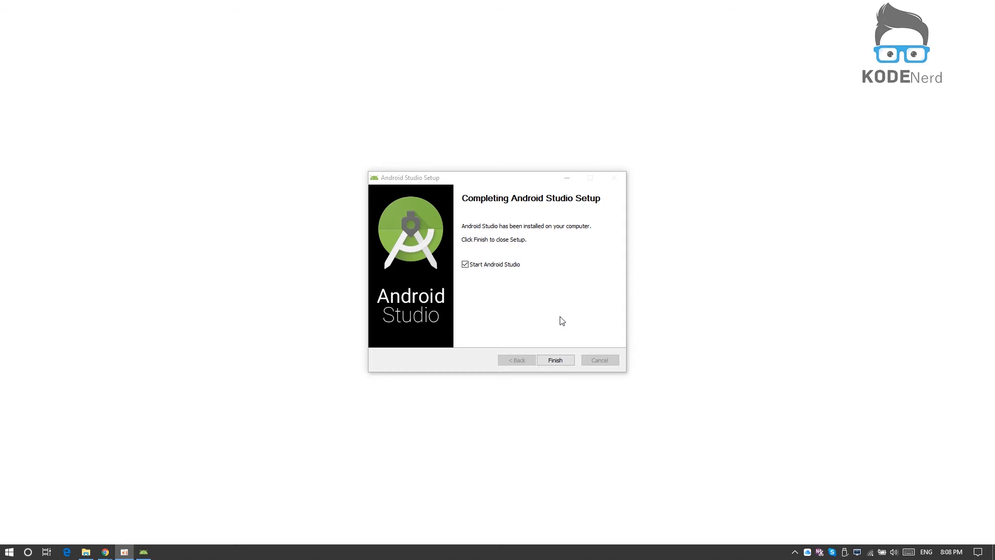
pyautogui.click(563, 361)
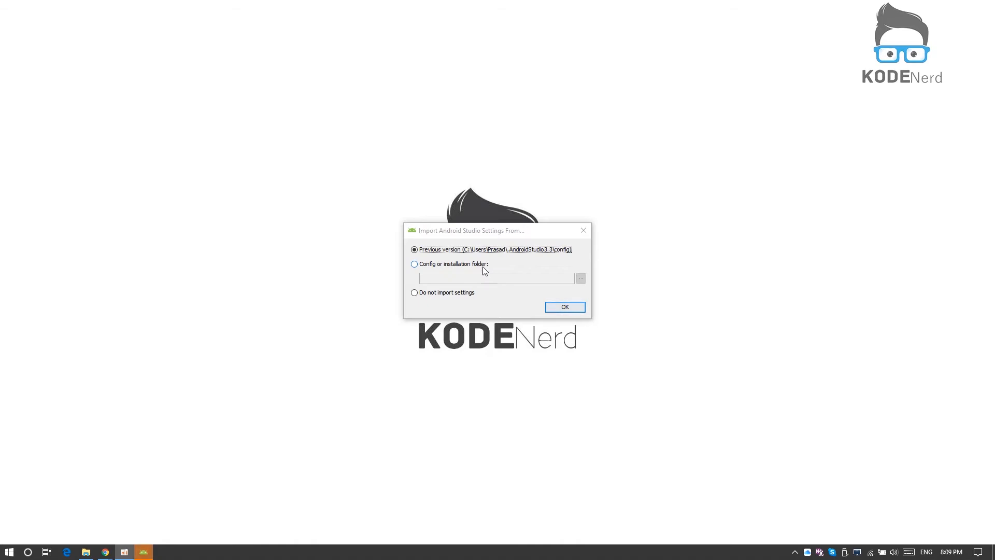
# Choose not to import previous settings and delete the unused .AndroidStudio3.0 and .AndroidStudio3.3 directories
pyautogui.click(414, 293)
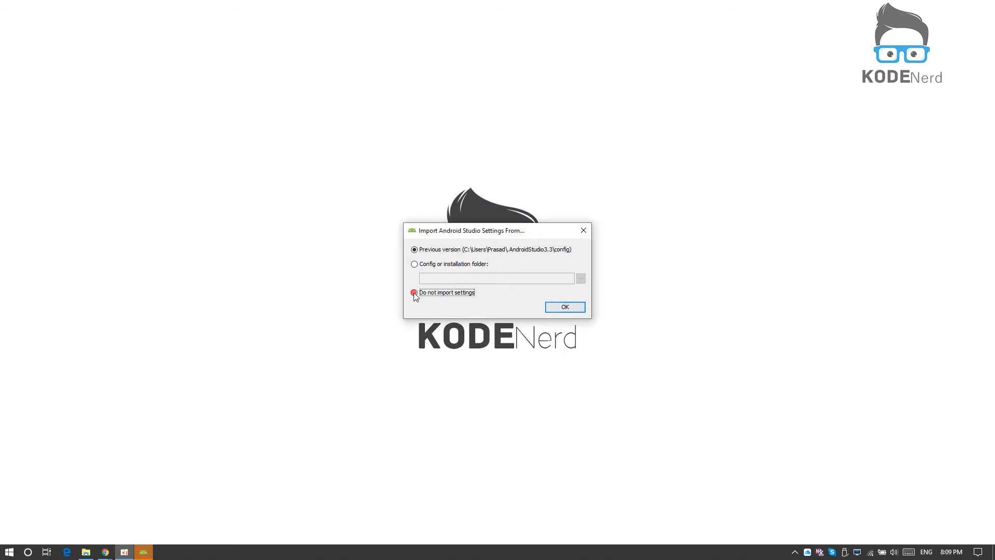
pyautogui.click(565, 308)
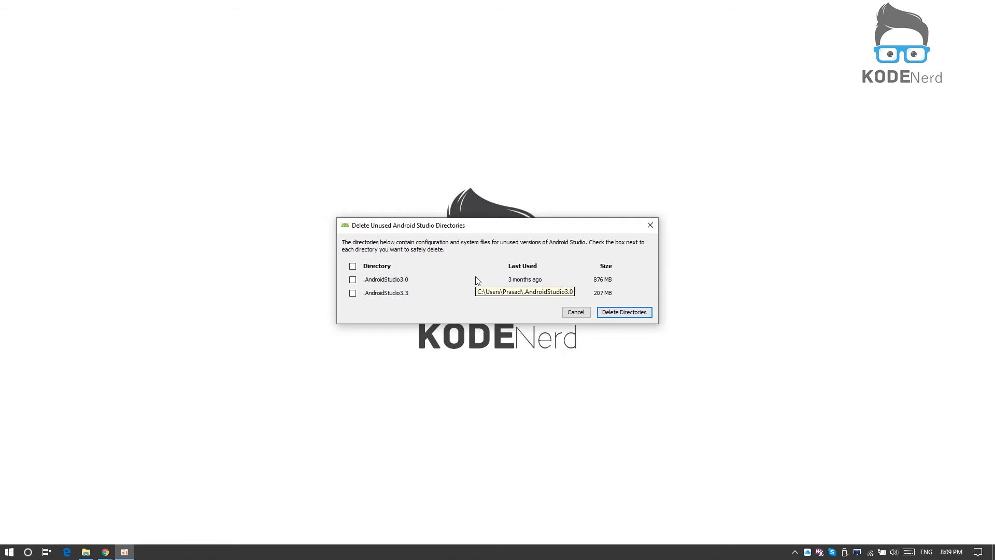
pyautogui.click(352, 266)
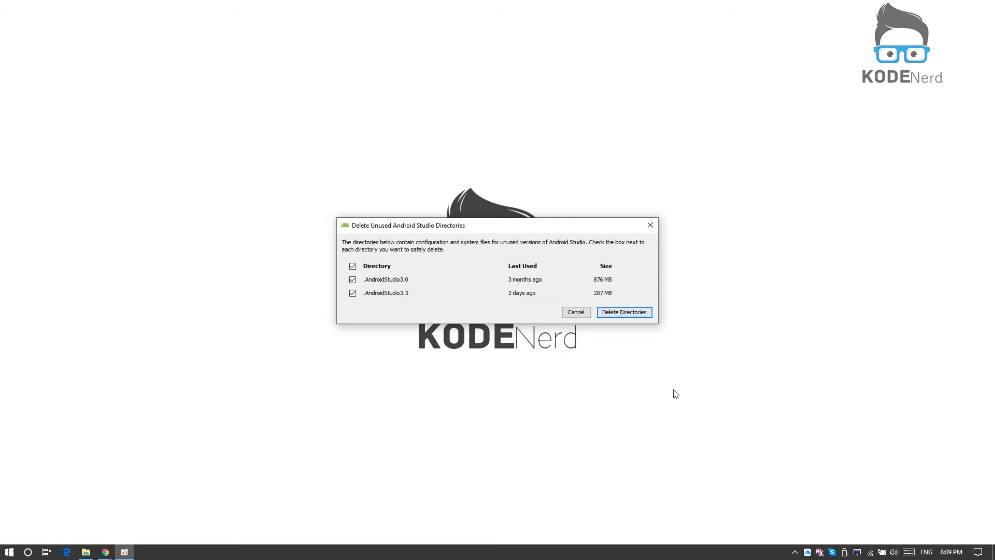
pyautogui.click(622, 316)
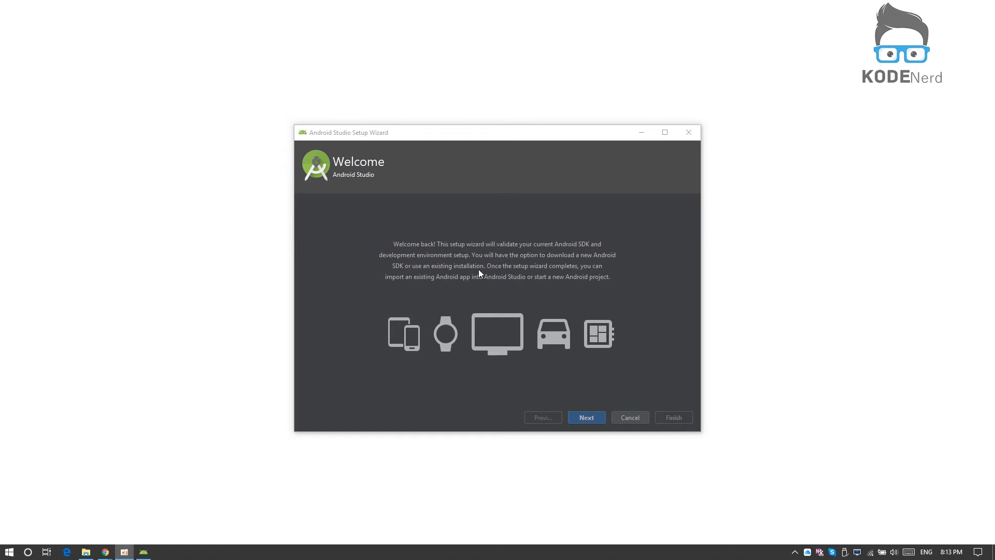
# Complete the Setup Wizard with the Standard install type and Darcula theme, downloading the SDK components with details shown
pyautogui.click(586, 416)
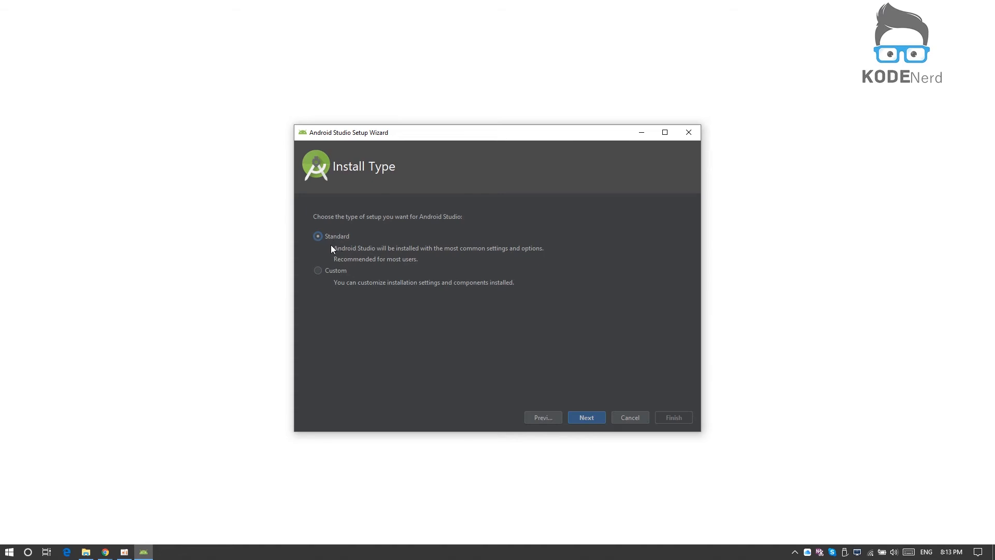
pyautogui.click(587, 418)
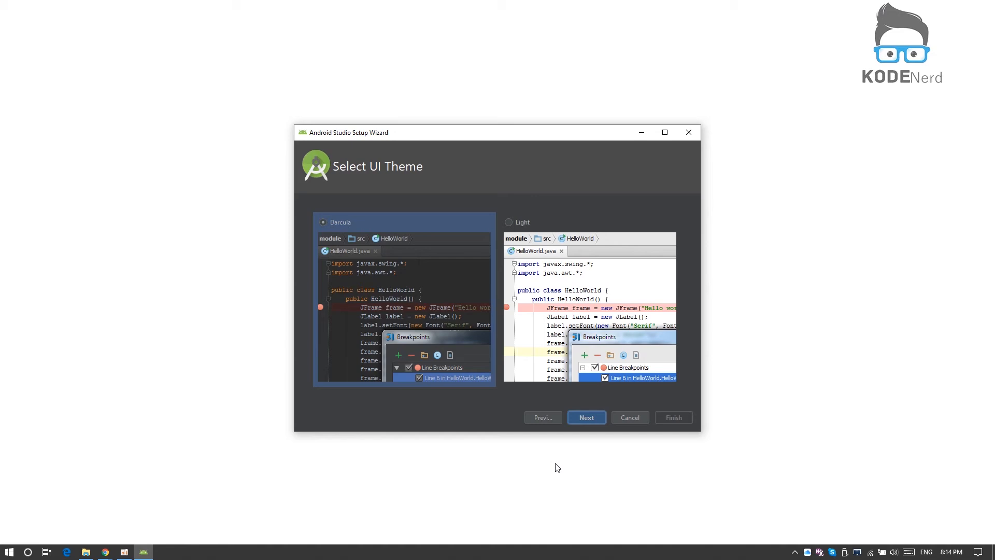
pyautogui.click(589, 419)
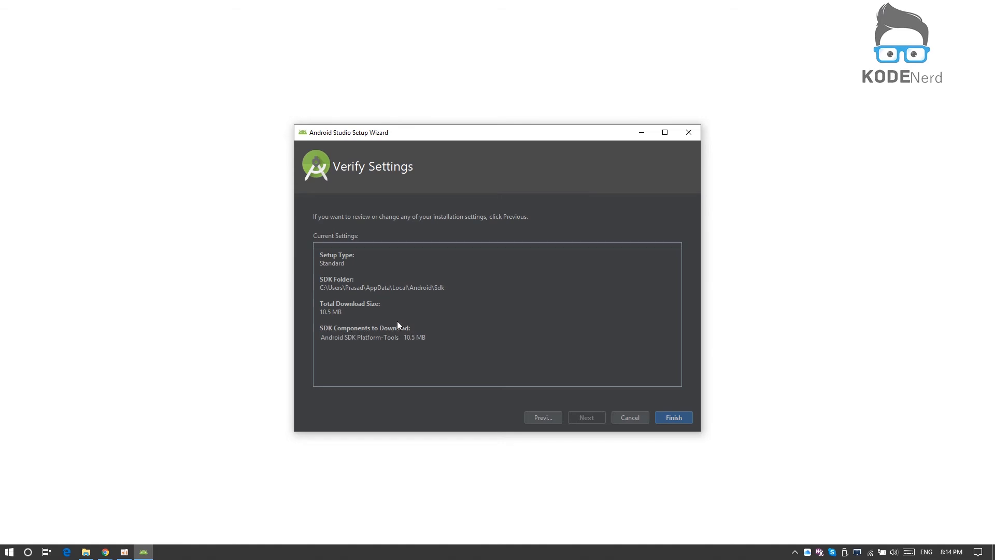
pyautogui.click(674, 417)
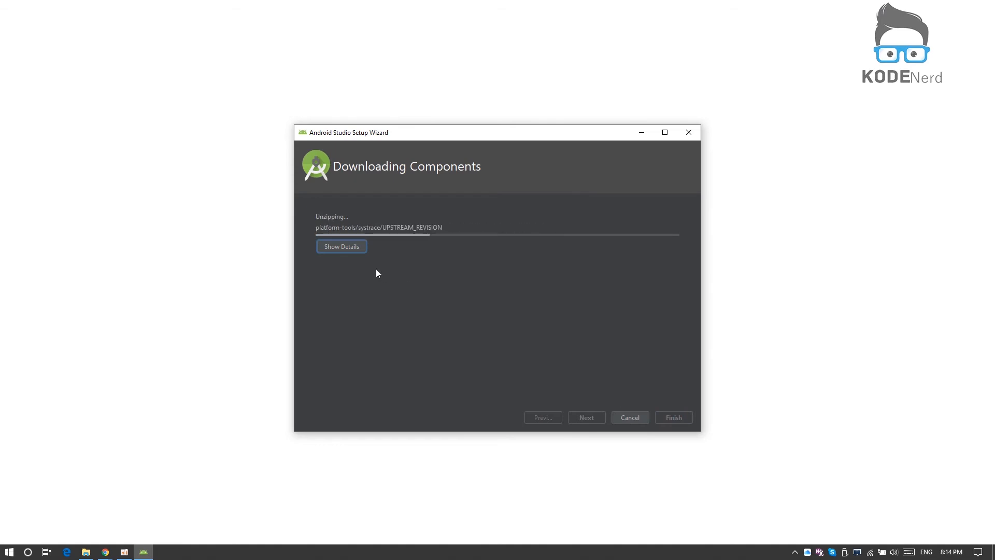
pyautogui.click(340, 245)
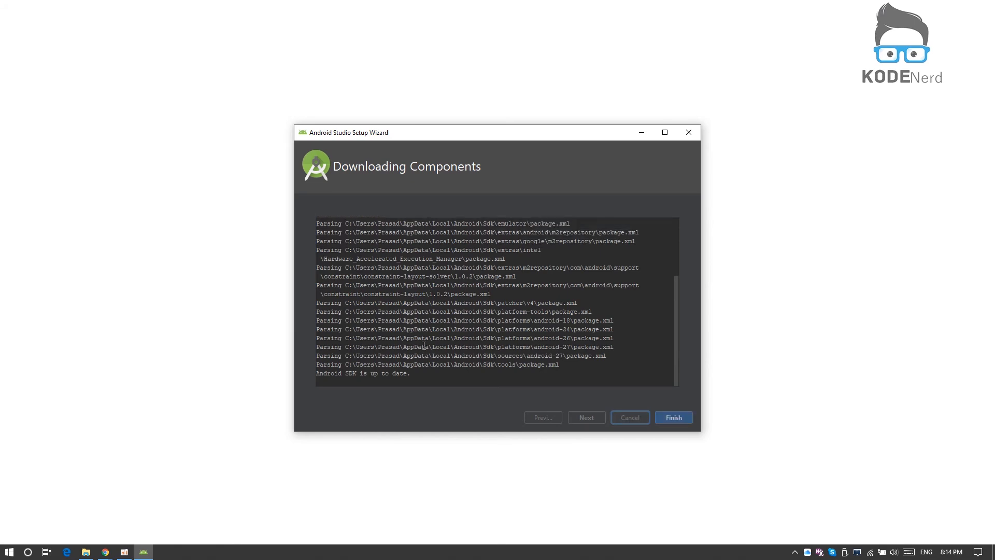
pyautogui.click(681, 419)
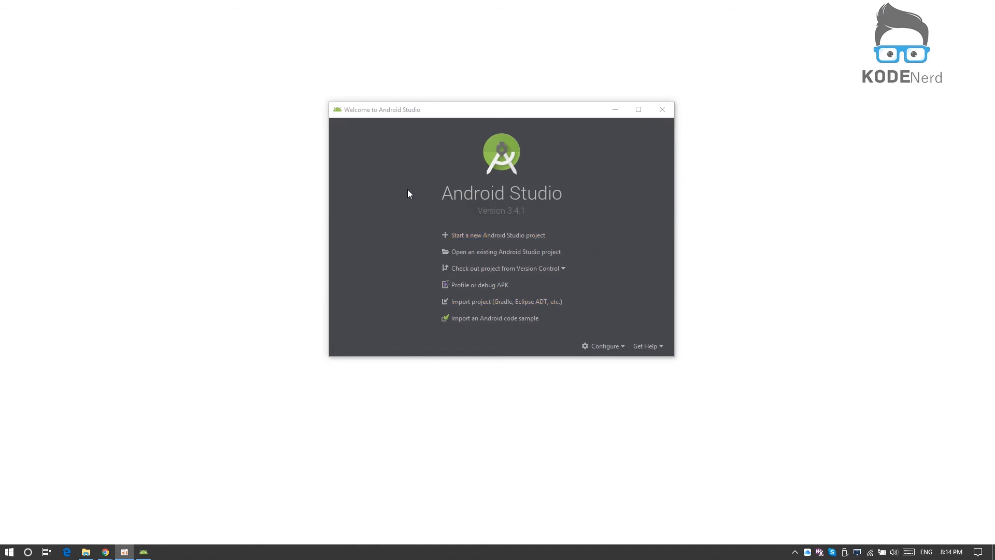
# Start a new Android Studio project based on the Basic Activity template for Phone and Tablet
pyautogui.click(510, 240)
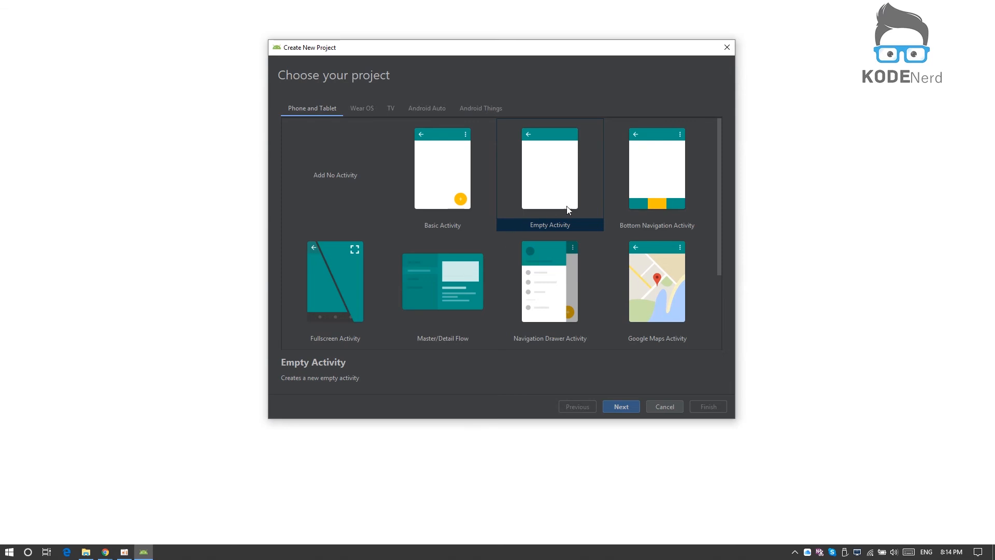
pyautogui.click(544, 169)
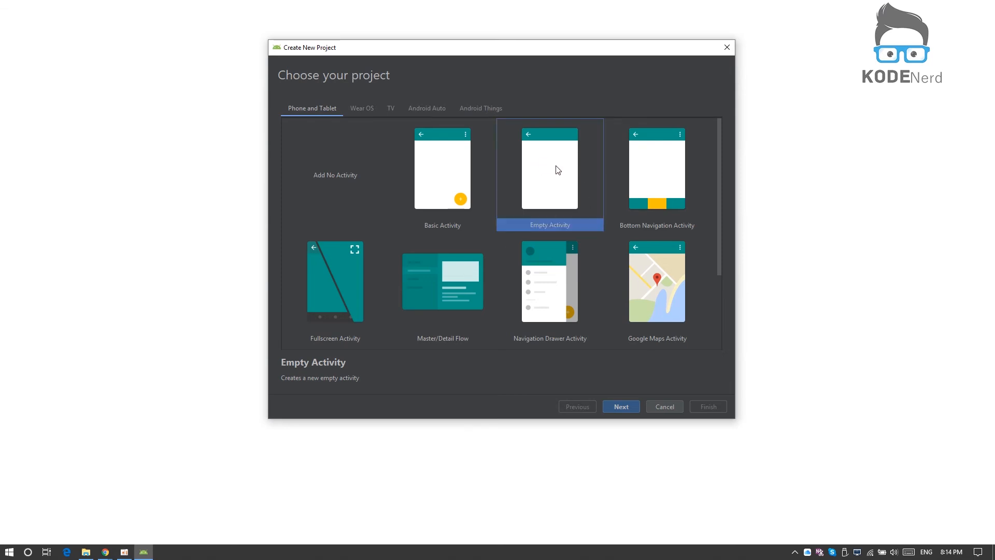
pyautogui.click(438, 170)
pyautogui.click(621, 405)
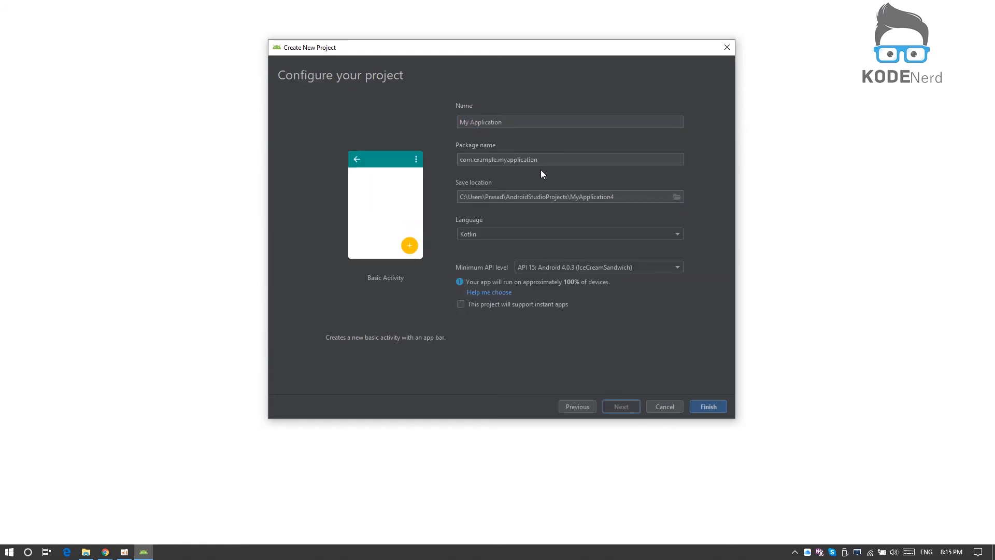
# Create the My Application project with Kotlin as the language and the default settings, and maximize its project window
pyautogui.click(580, 235)
pyautogui.click(575, 242)
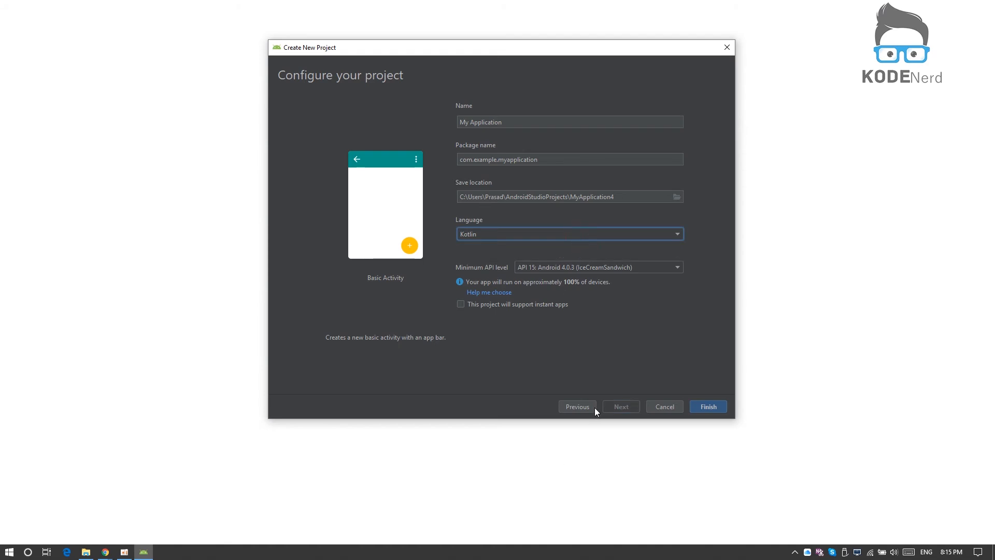
pyautogui.click(707, 407)
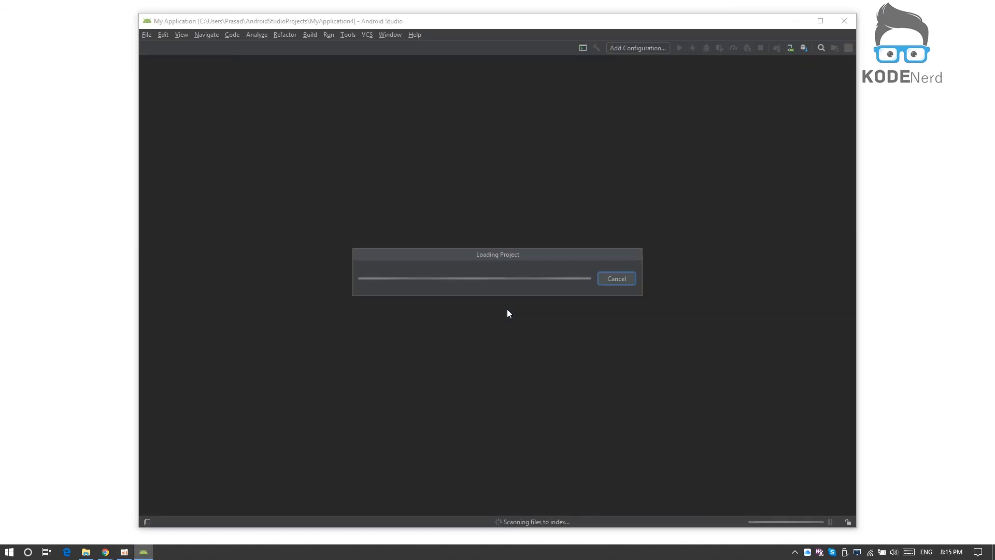
pyautogui.doubleClick(406, 23)
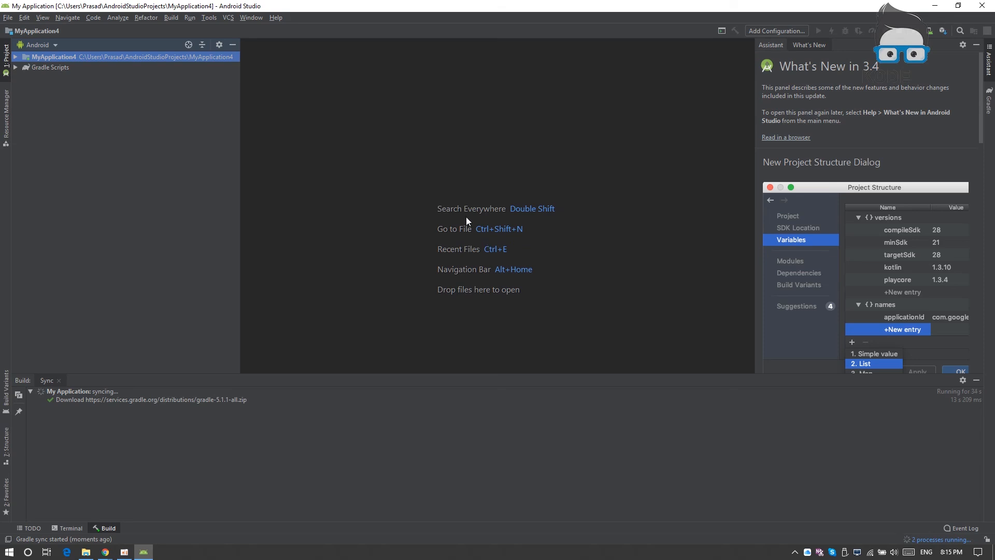
# Review the Android SDK platforms list in the SDK Manager and close it without making changes
pyautogui.click(943, 30)
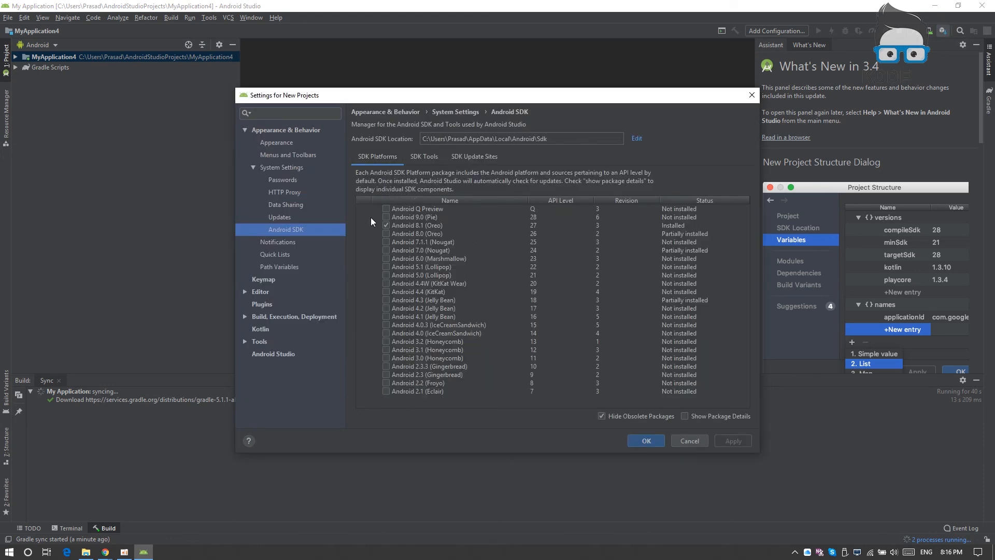
pyautogui.click(685, 440)
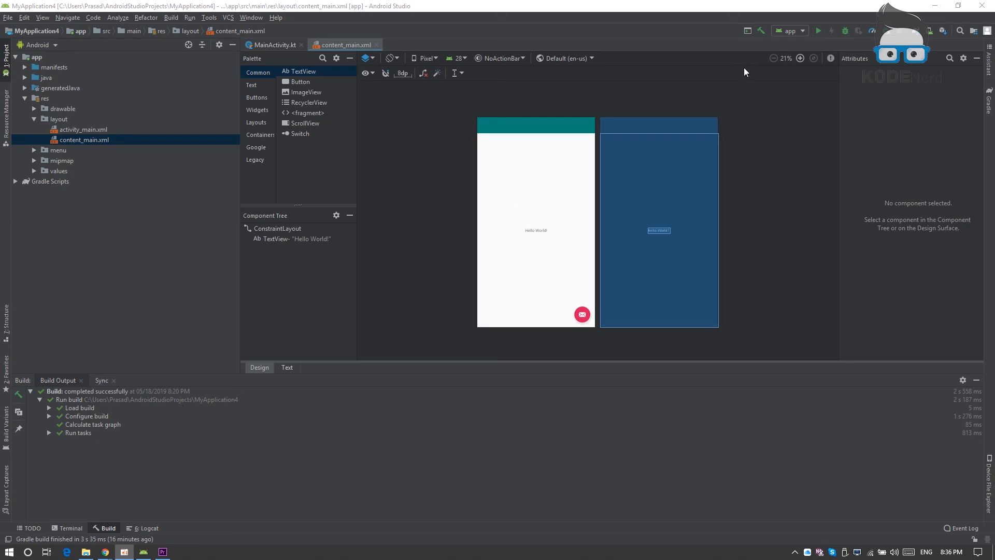
# Try to run the app without choosing a device, dismiss the deployment target selection and minimize the project window
pyautogui.click(817, 31)
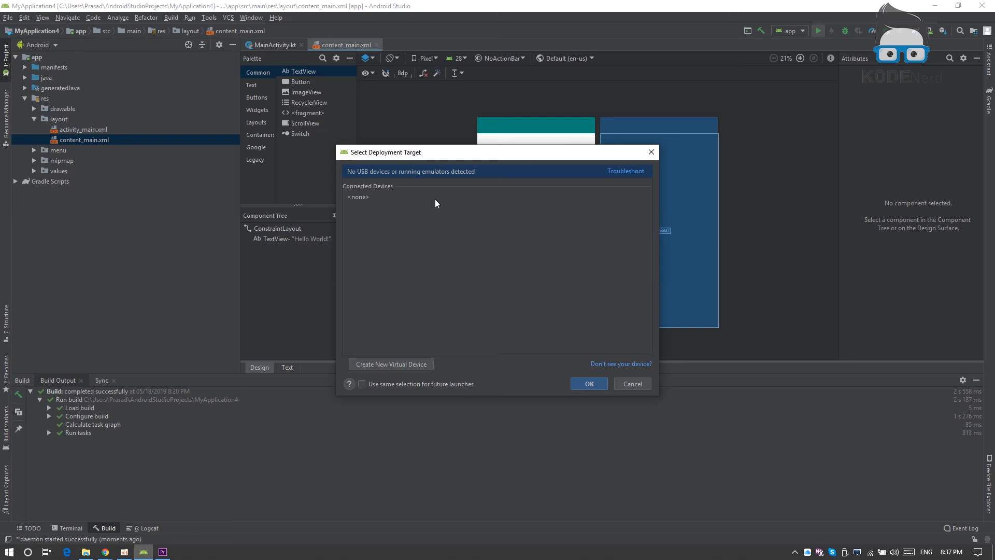
pyautogui.click(589, 385)
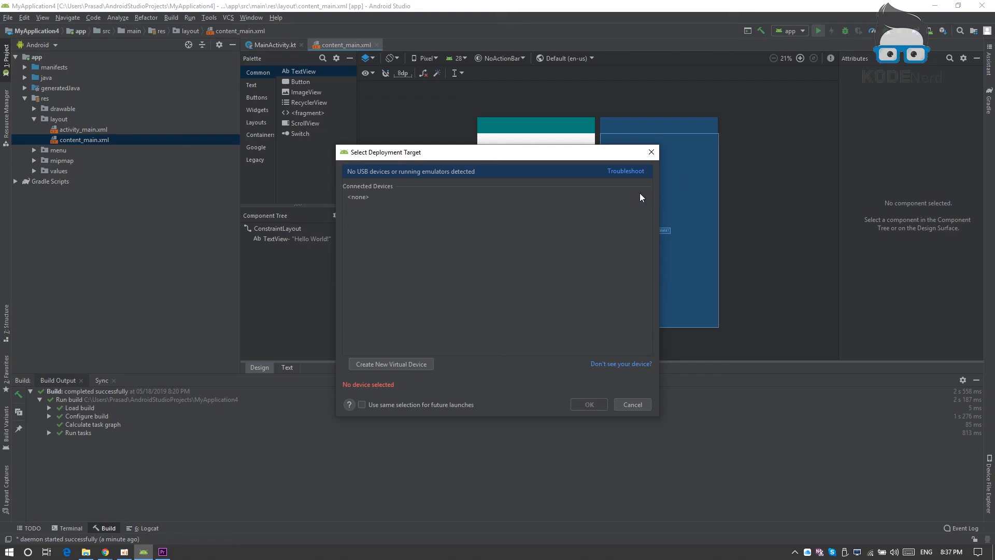
pyautogui.click(651, 152)
pyautogui.click(935, 6)
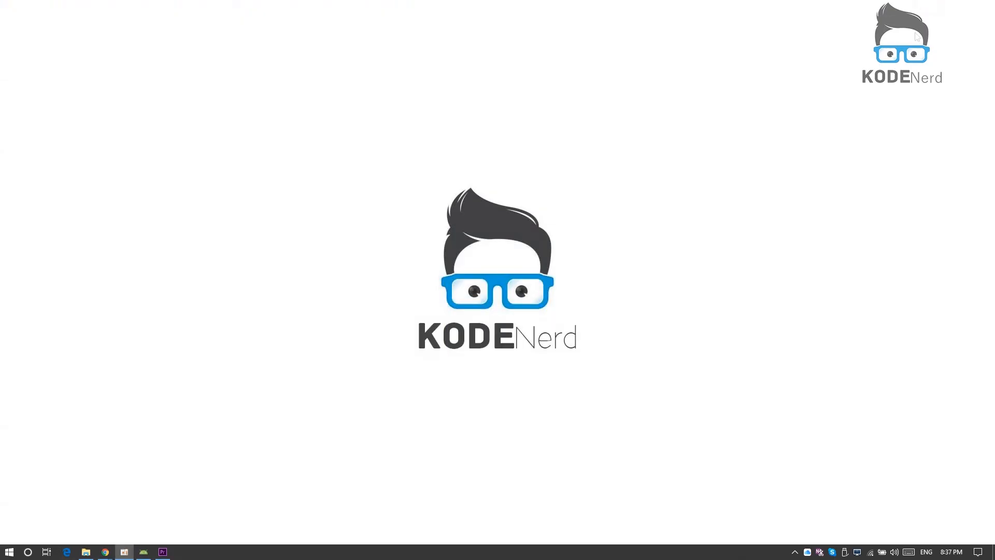